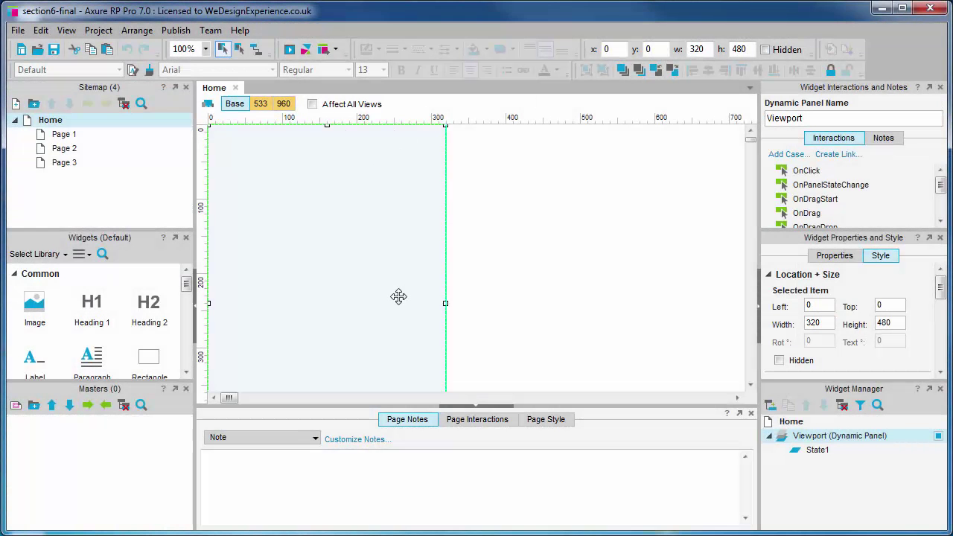
# Open the Viewport panel's State1 and draw a 320×50 rectangle at position 0,0.
pyautogui.doubleClick(308, 215)
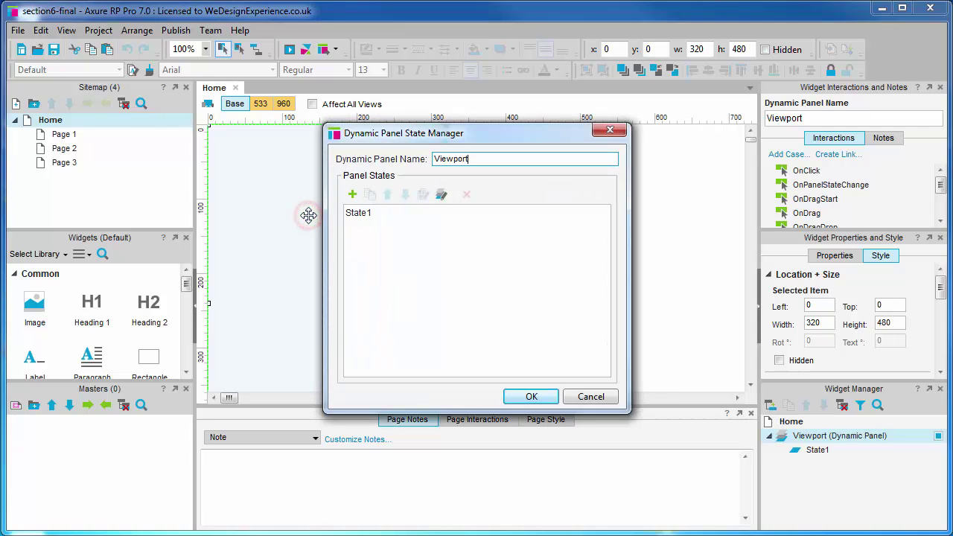
pyautogui.click(372, 215)
pyautogui.doubleClick(372, 215)
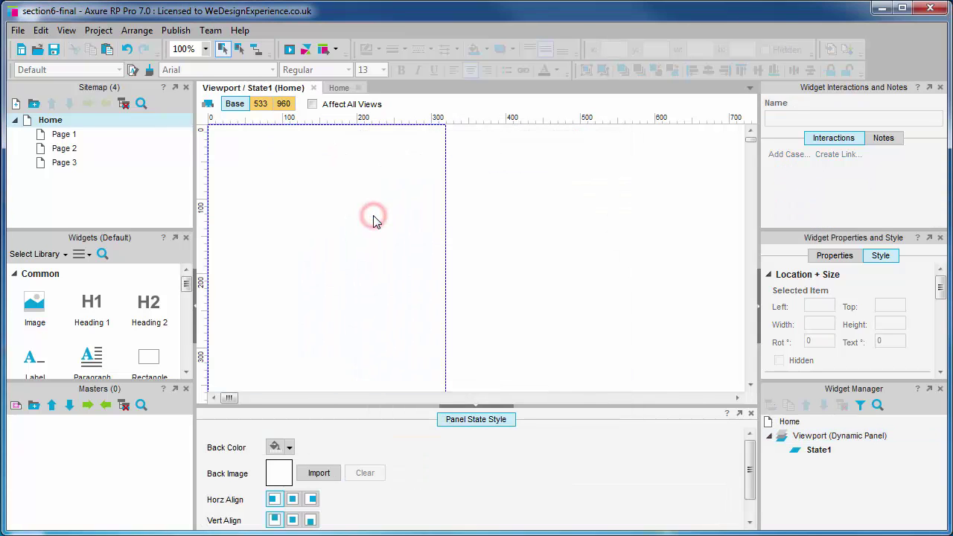
pyautogui.scroll(-1, 175, 320)
pyautogui.moveTo(148, 343); pyautogui.dragTo(231, 138)
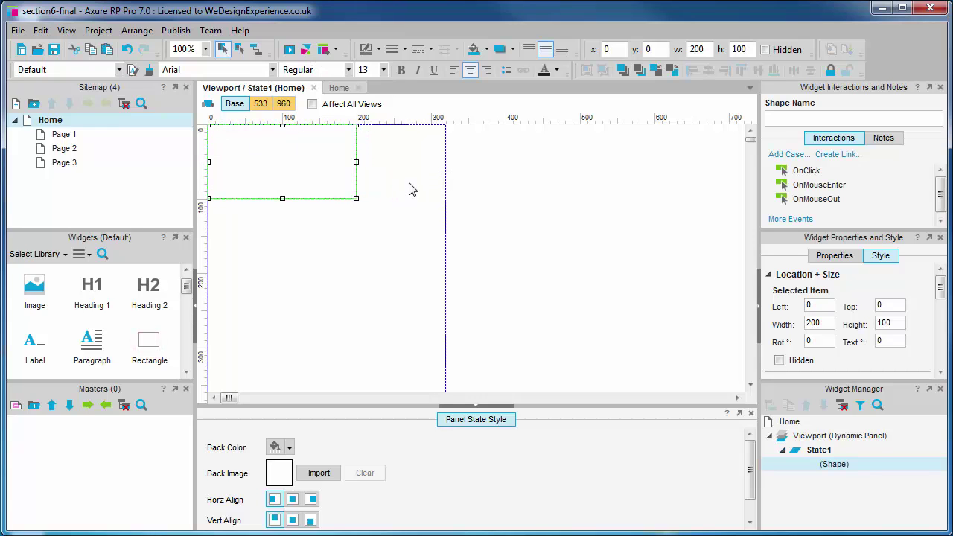
pyautogui.moveTo(356, 162); pyautogui.dragTo(446, 151)
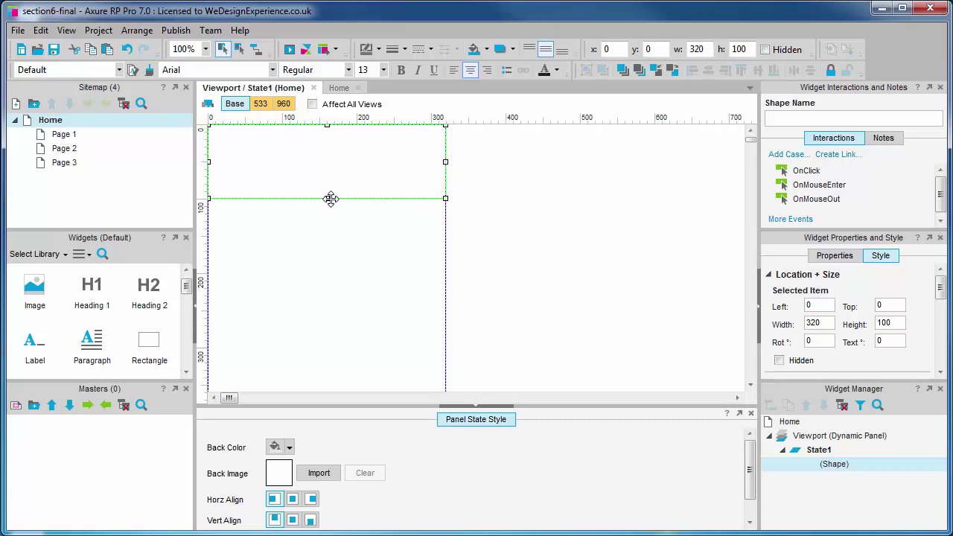
pyautogui.moveTo(328, 198); pyautogui.dragTo(327, 161)
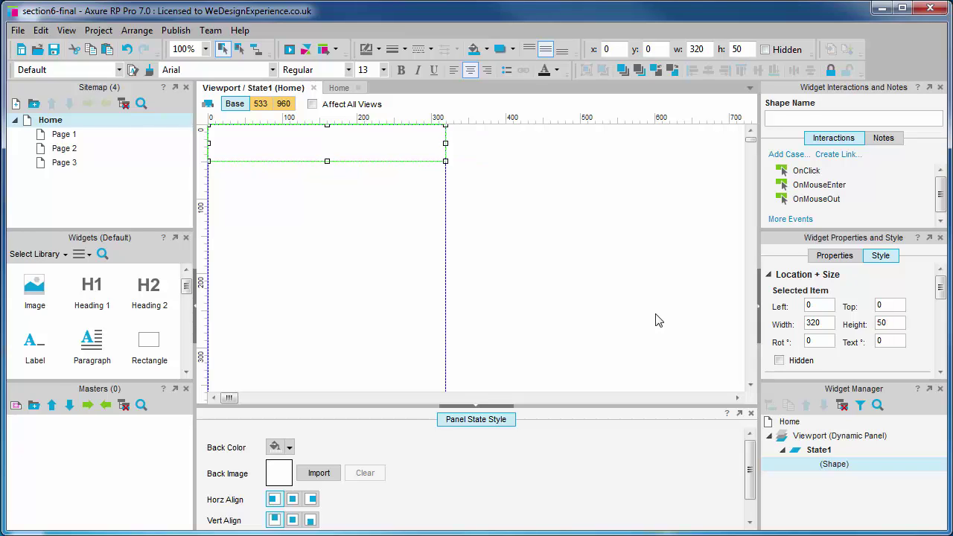
# Name the rectangle 'header background' and stretch it to 560 wide in the 533 view.
pyautogui.click(811, 118)
pyautogui.write('h')
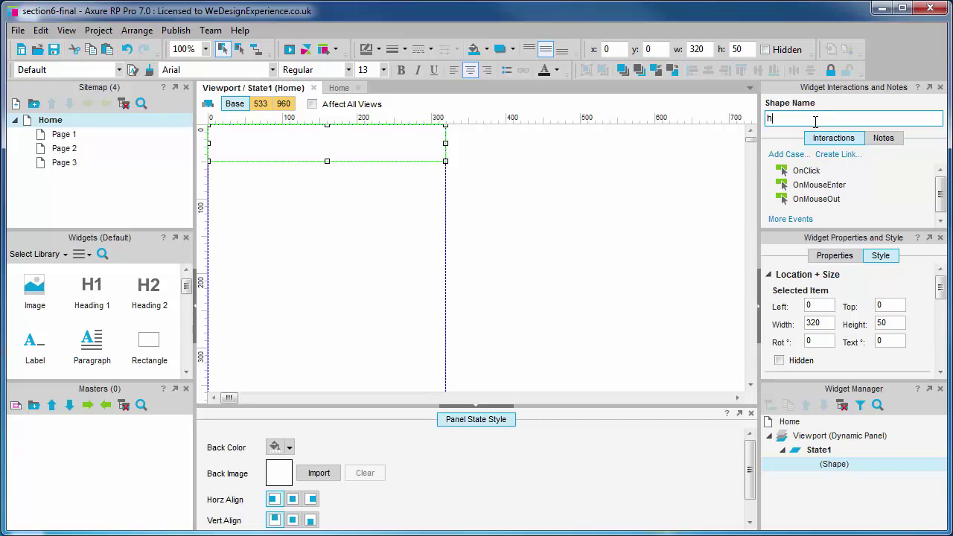
pyautogui.write('eader background')
pyautogui.click(263, 104)
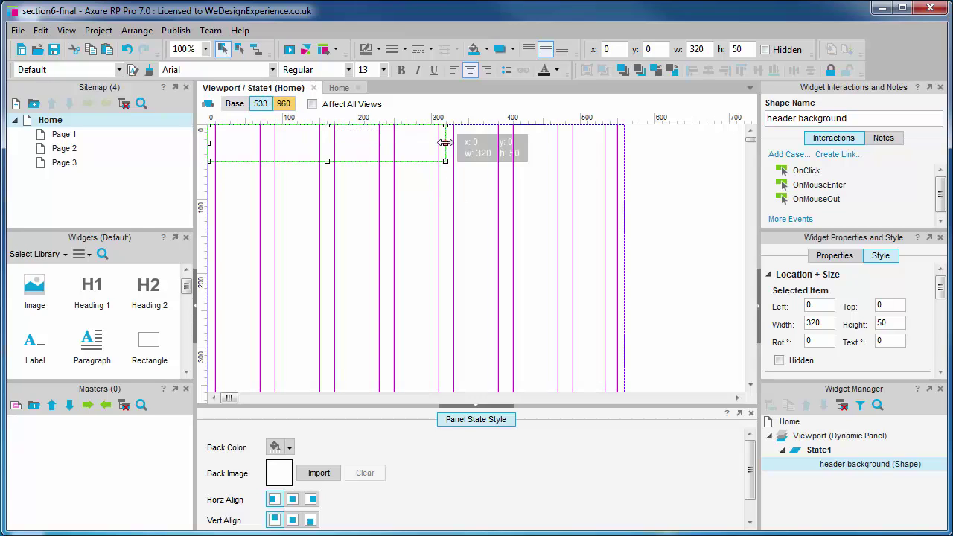
pyautogui.moveTo(446, 142); pyautogui.dragTo(625, 142)
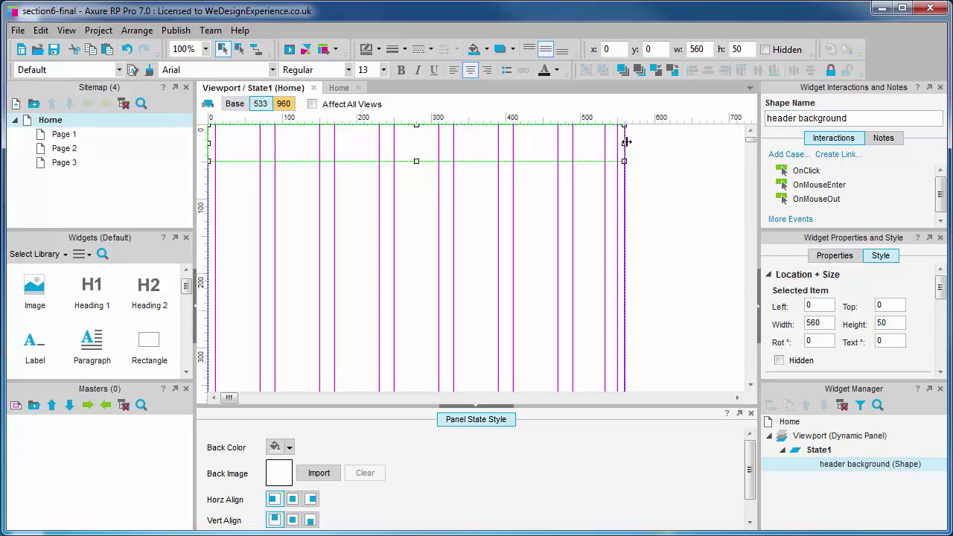
# In the 960 view, set the header background to width 960 and height 100.
pyautogui.click(285, 104)
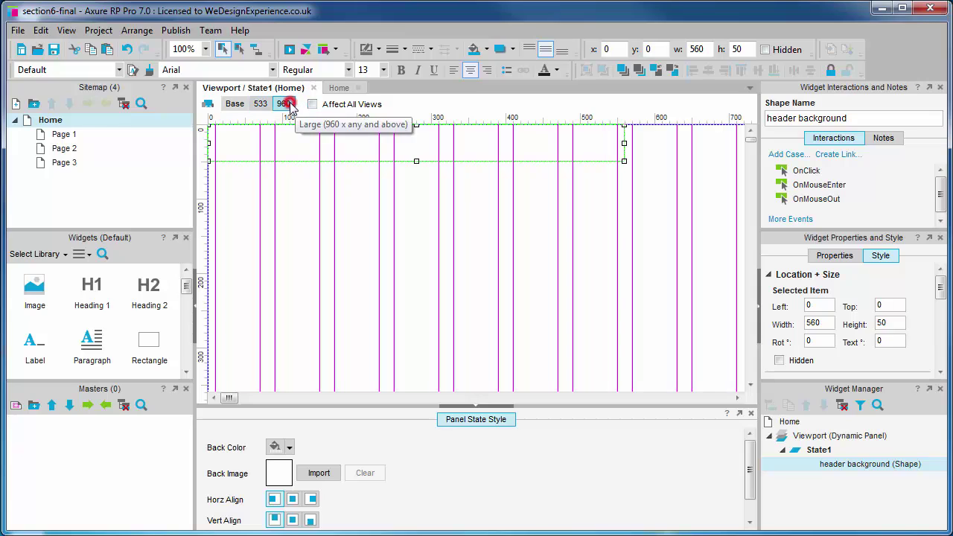
pyautogui.doubleClick(699, 49)
pyautogui.write('960')
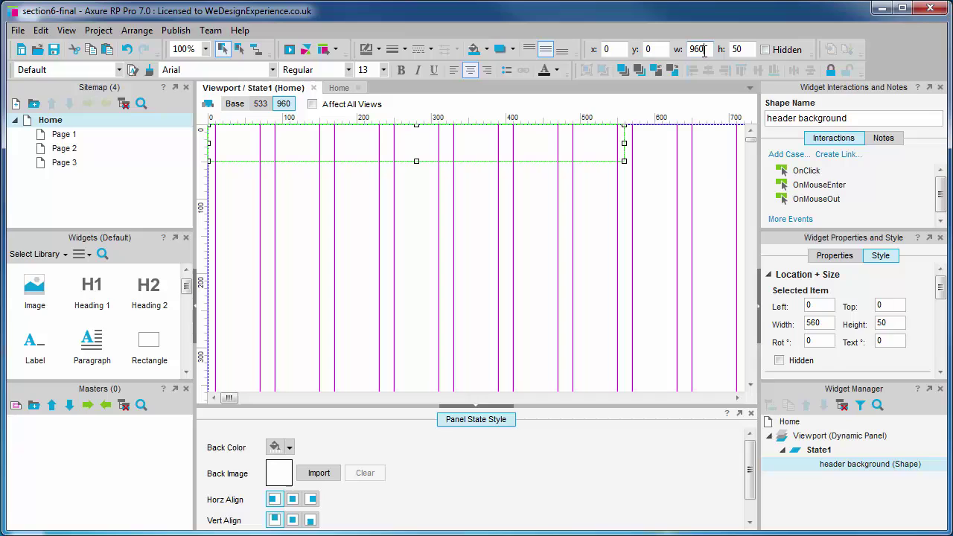
pyautogui.press('Return')
pyautogui.doubleClick(739, 49)
pyautogui.write('100')
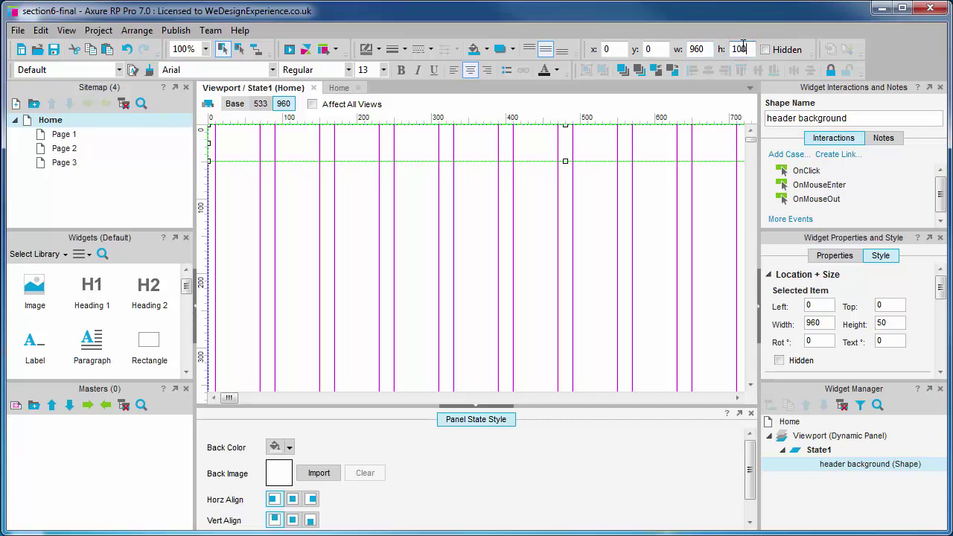
pyautogui.press('Return')
pyautogui.click(593, 249)
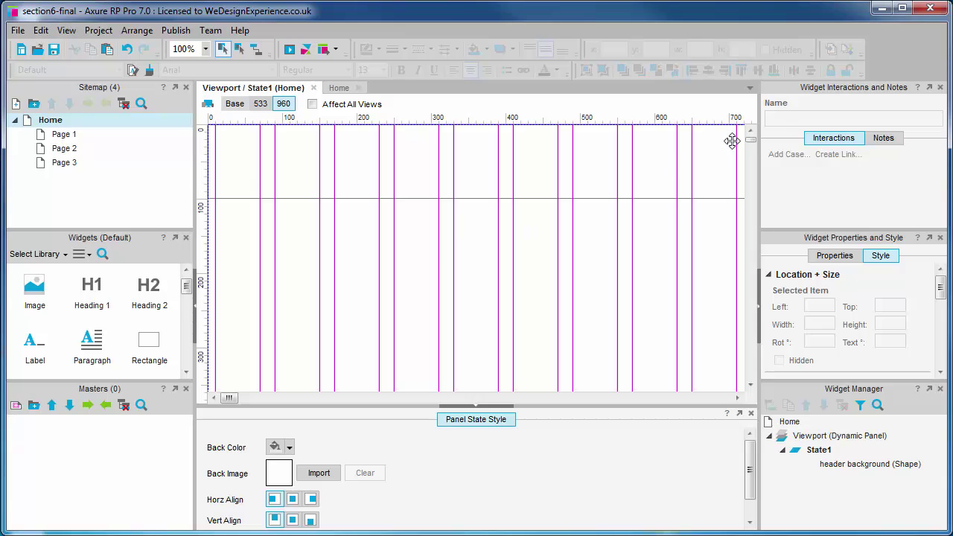
# Convert the header background into a dynamic panel named 'Header' and switch back to the Base view.
pyautogui.click(416, 126)
pyautogui.rightClick(417, 128)
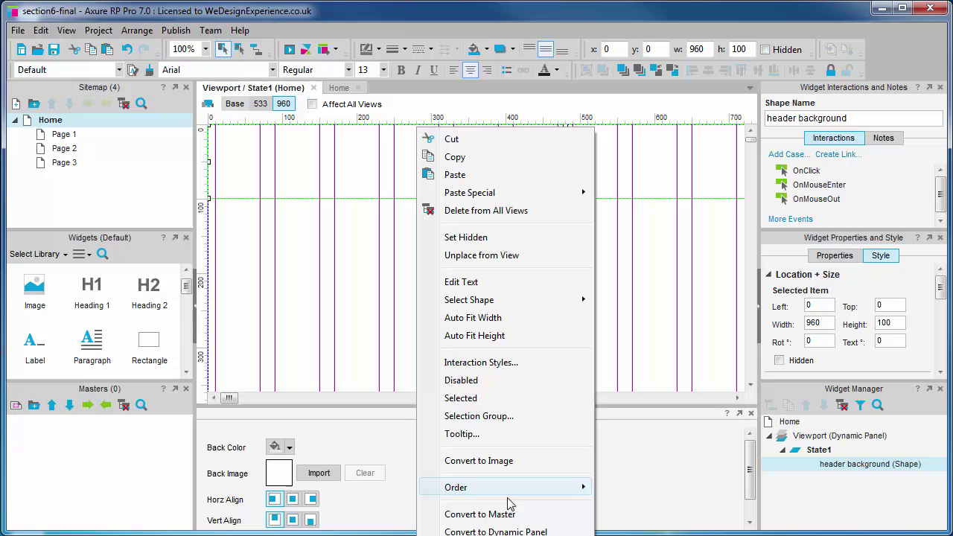
pyautogui.click(495, 532)
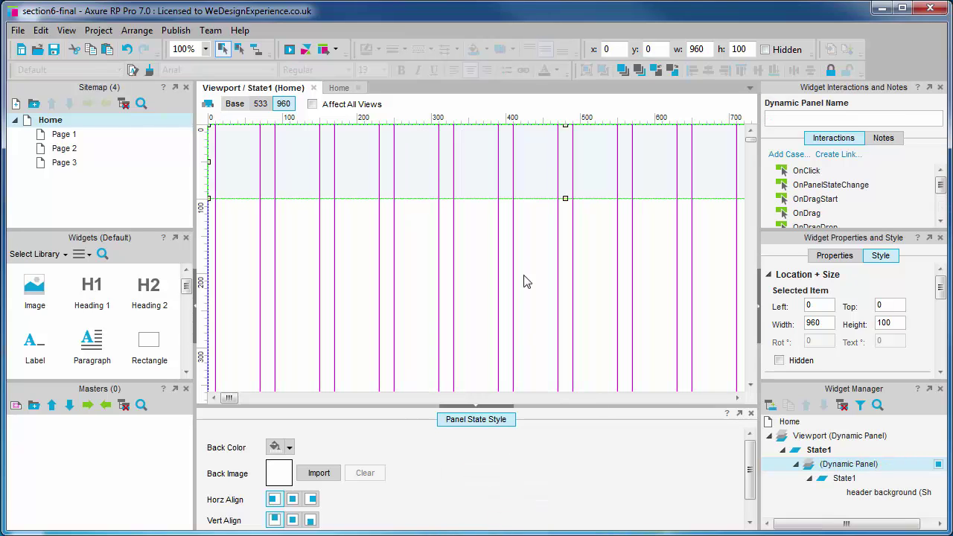
pyautogui.click(788, 123)
pyautogui.write('Header')
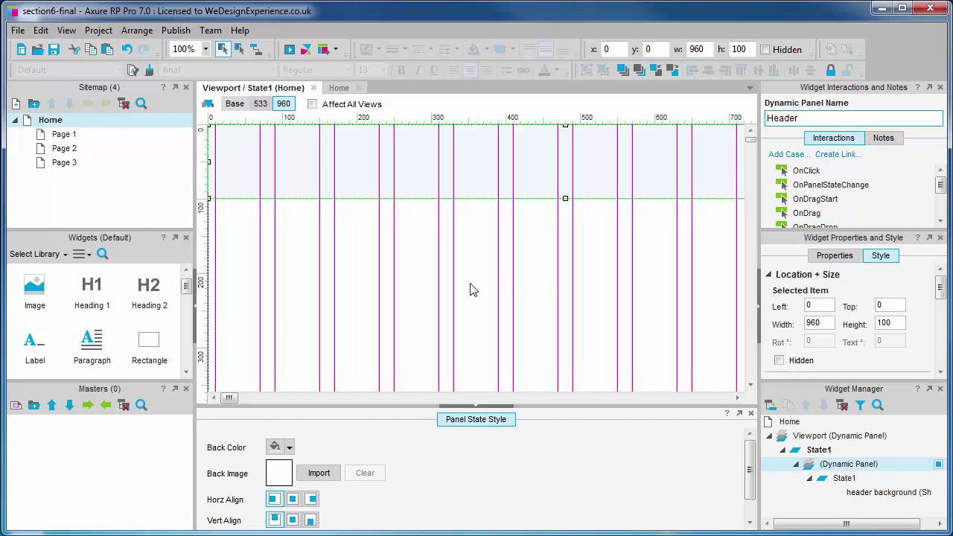
pyautogui.click(234, 104)
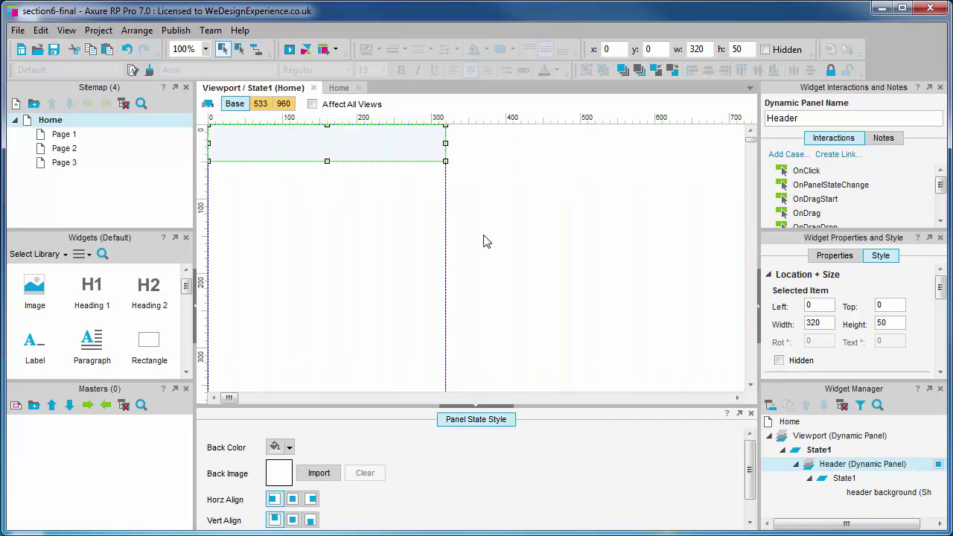
# Open the Header panel's State1 and add the ACME BOOKS INC logo image, autosized to 360×68 at 16,15.
pyautogui.click(476, 292)
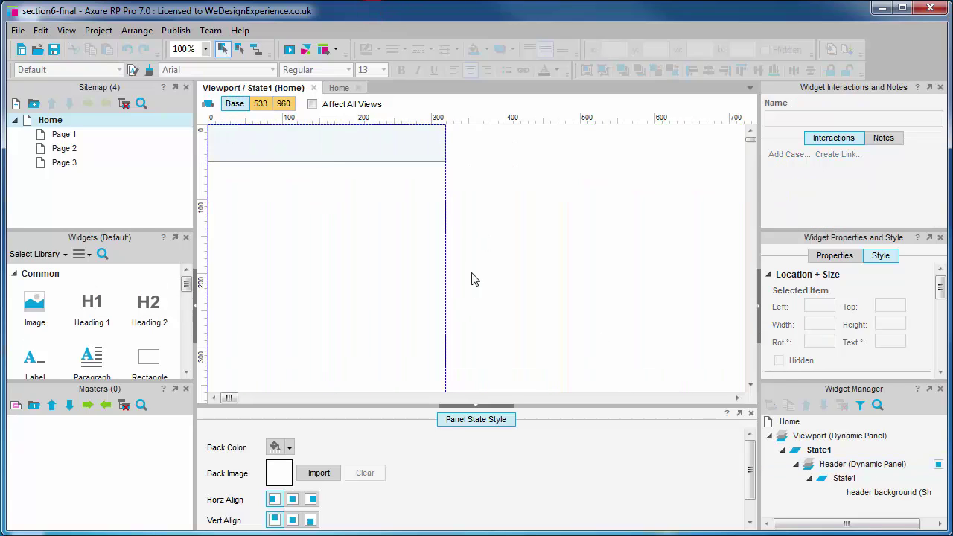
pyautogui.doubleClick(279, 145)
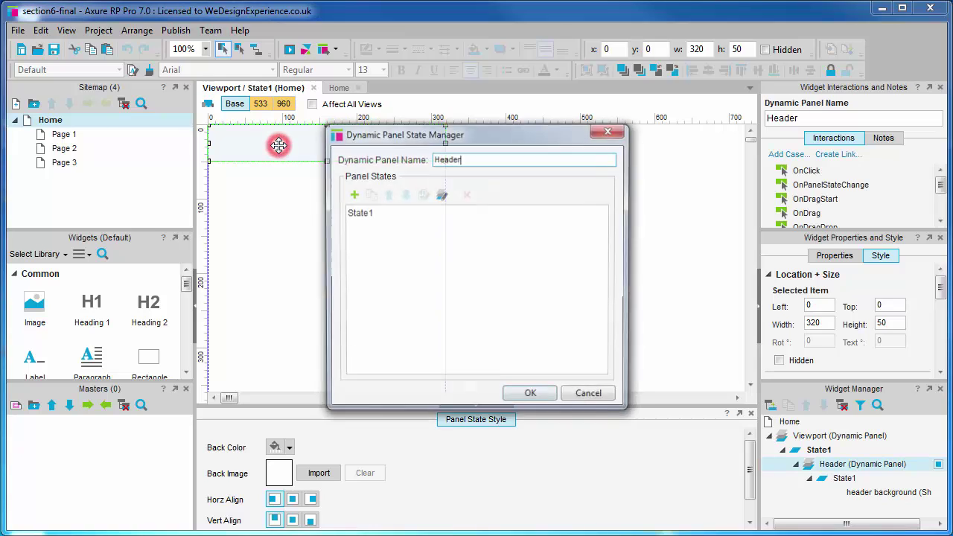
pyautogui.click(417, 213)
pyautogui.doubleClick(417, 214)
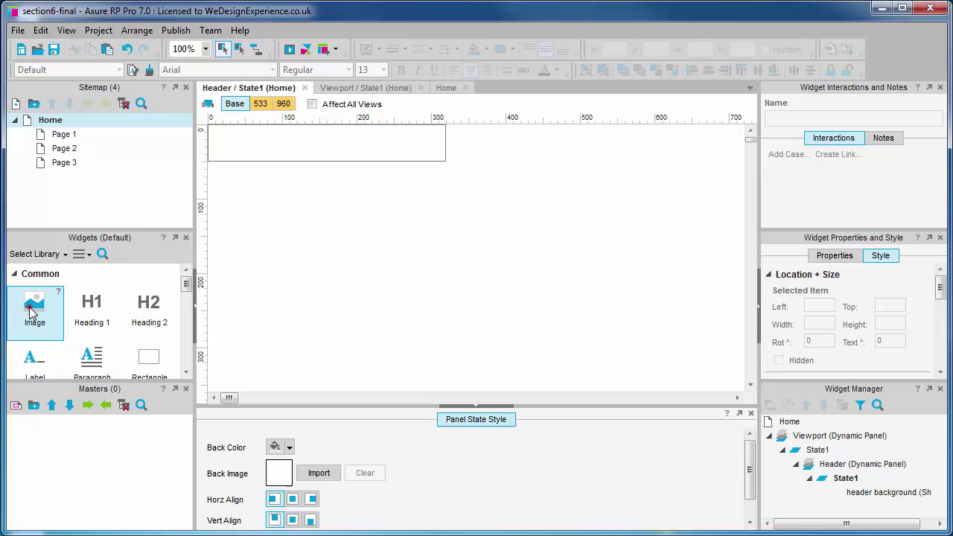
pyautogui.moveTo(33, 304); pyautogui.dragTo(222, 144)
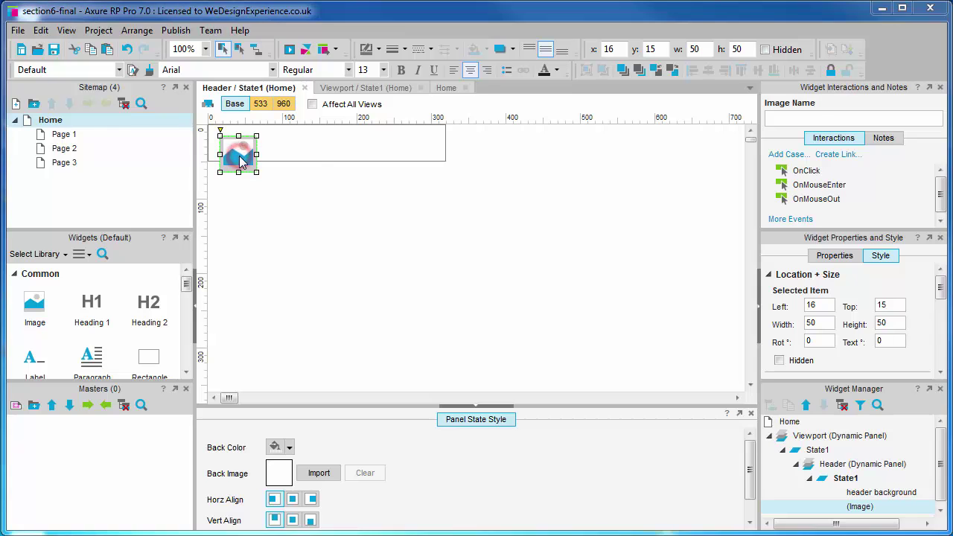
pyautogui.doubleClick(240, 163)
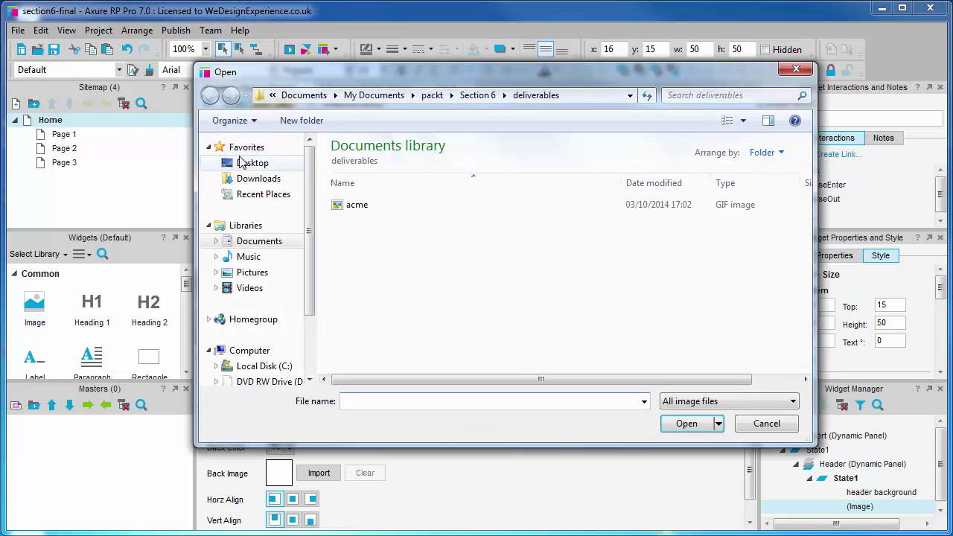
pyautogui.doubleClick(356, 214)
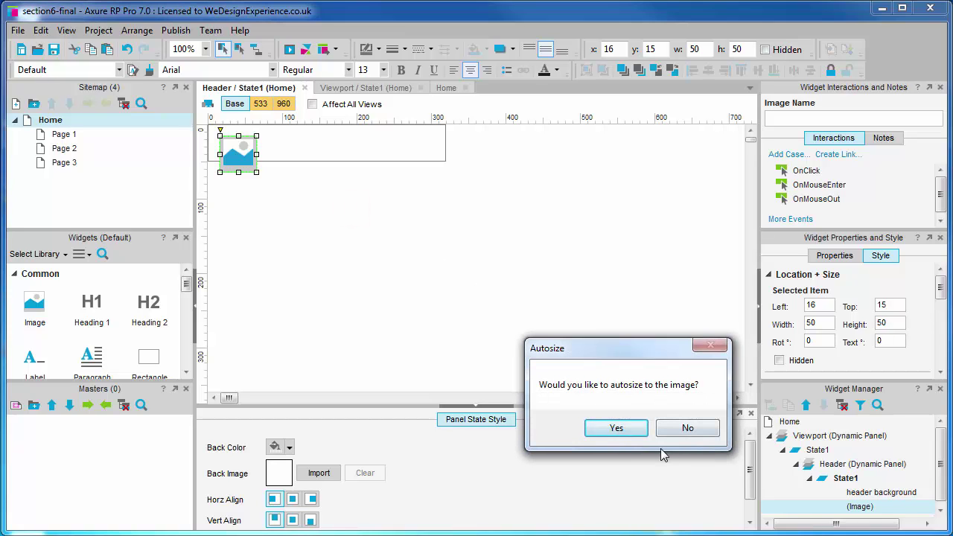
pyautogui.click(616, 428)
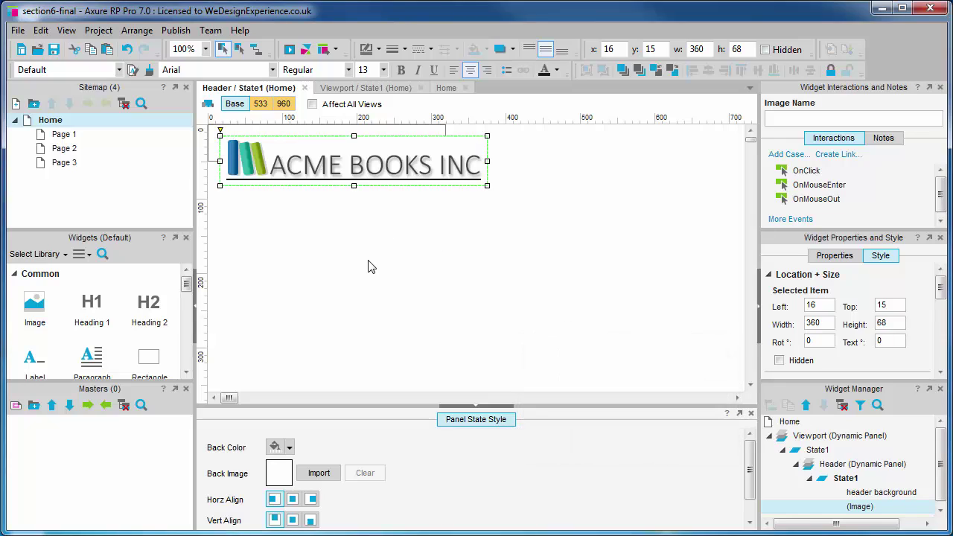
# Name the logo image 'Logo'.
pyautogui.click(779, 116)
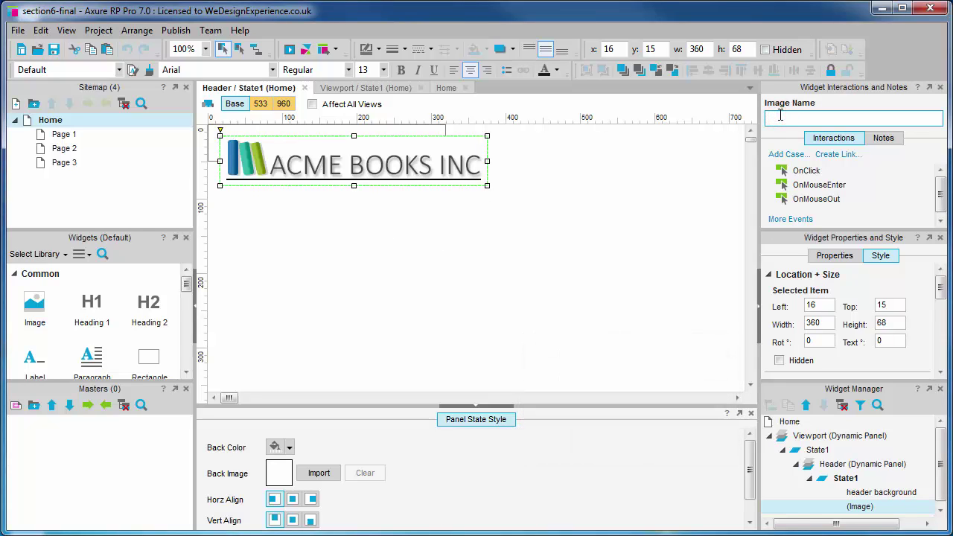
pyautogui.write('Logo')
pyautogui.click(557, 177)
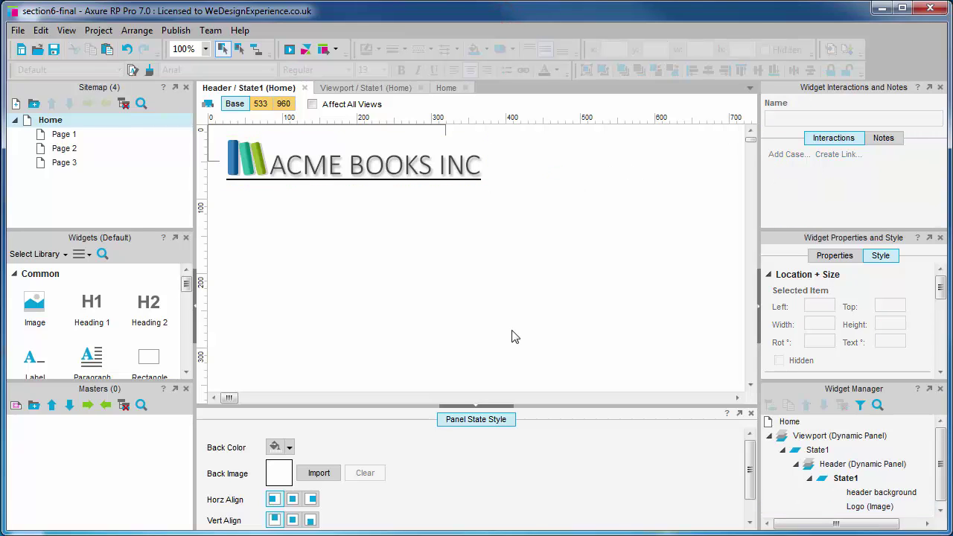
# Resize the logo to 180×34 and move it to position 24, 8.
pyautogui.click(360, 165)
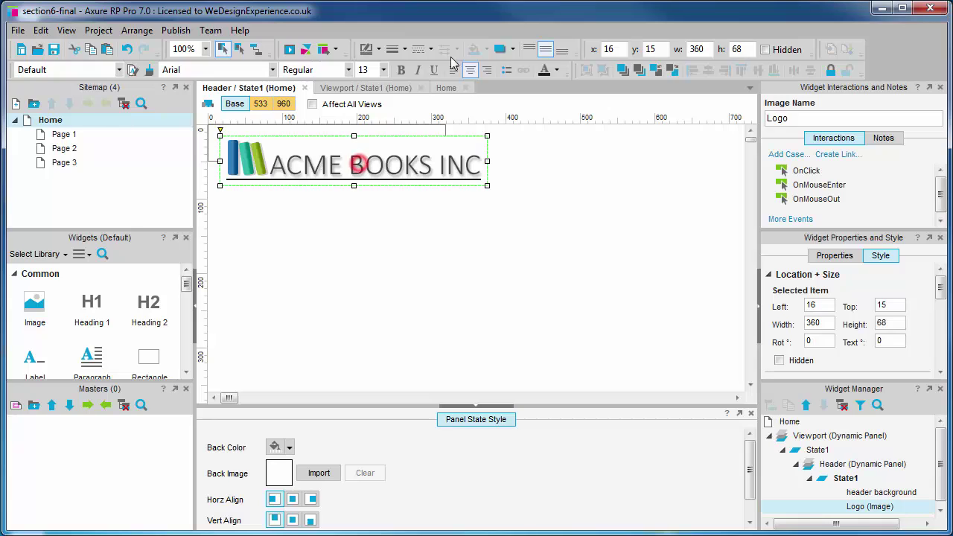
pyautogui.doubleClick(707, 49)
pyautogui.write('180')
pyautogui.press('Tab')
pyautogui.write('34')
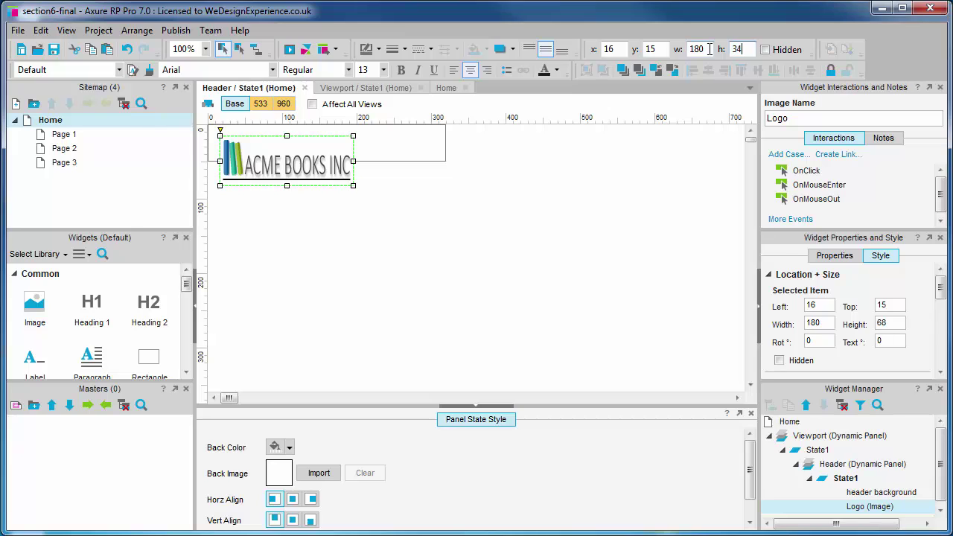
pyautogui.click(595, 186)
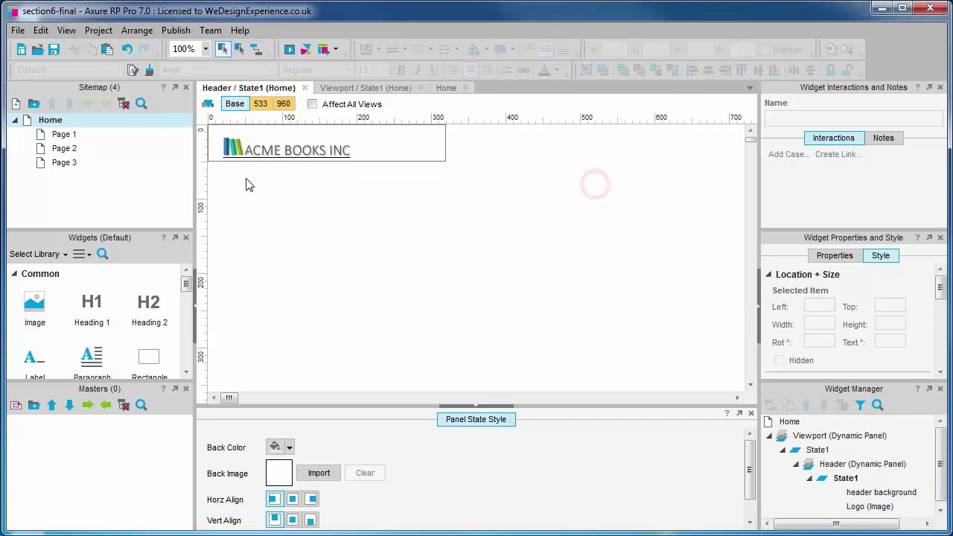
pyautogui.moveTo(248, 149); pyautogui.dragTo(253, 143)
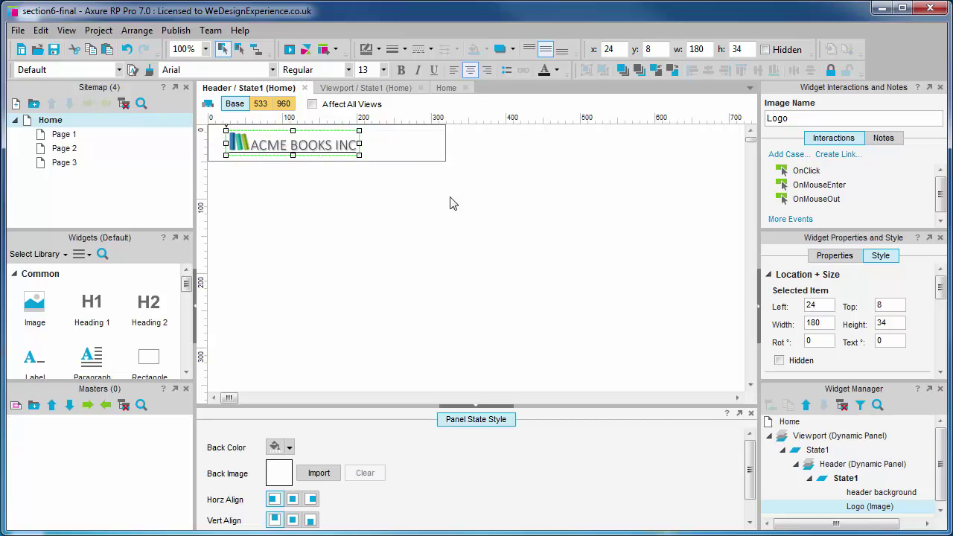
pyautogui.click(526, 207)
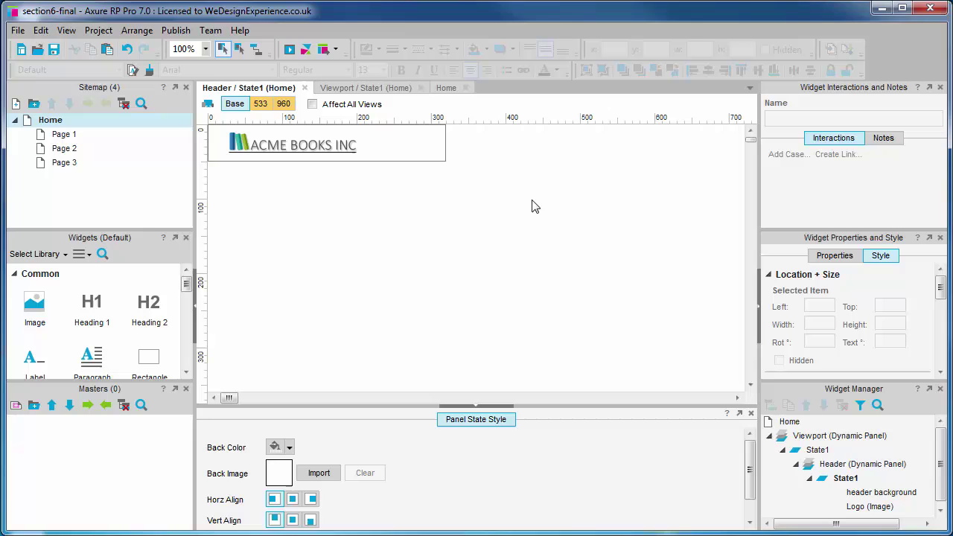
# In the 533 view, move the logo to 179, 8 to centre it in the header.
pyautogui.click(260, 103)
pyautogui.moveTo(298, 145); pyautogui.dragTo(414, 159)
pyautogui.click(422, 233)
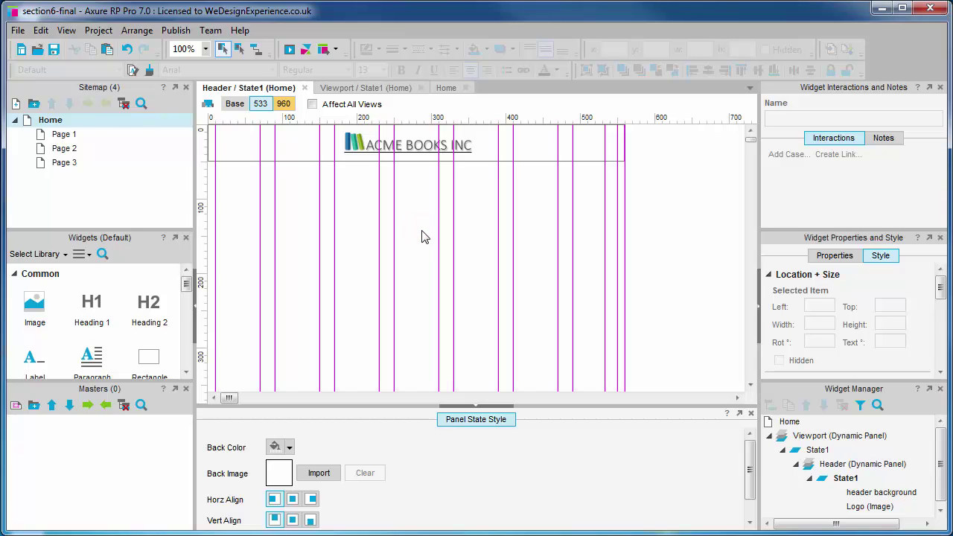
# In the 960 view, enlarge the logo to 360×68 and move it to the header's left side.
pyautogui.click(286, 104)
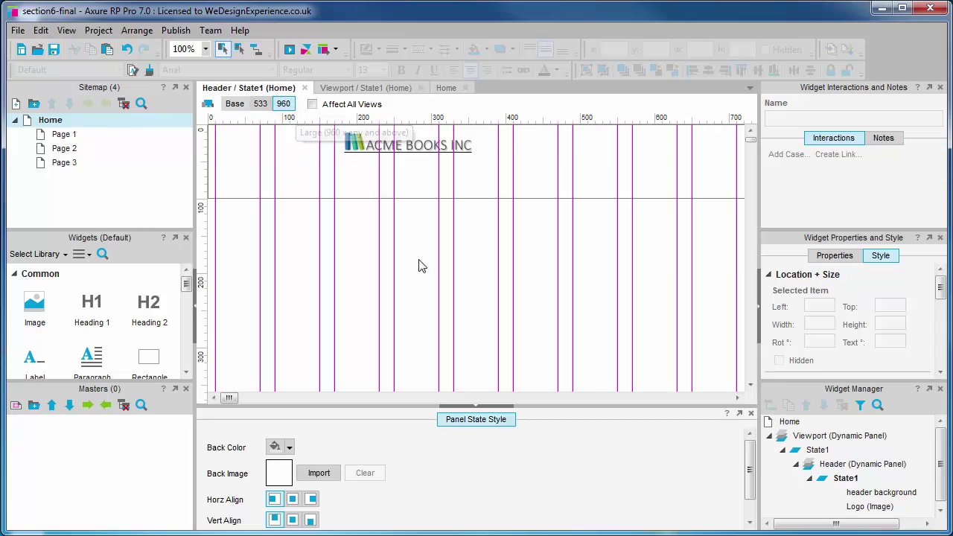
pyautogui.click(411, 143)
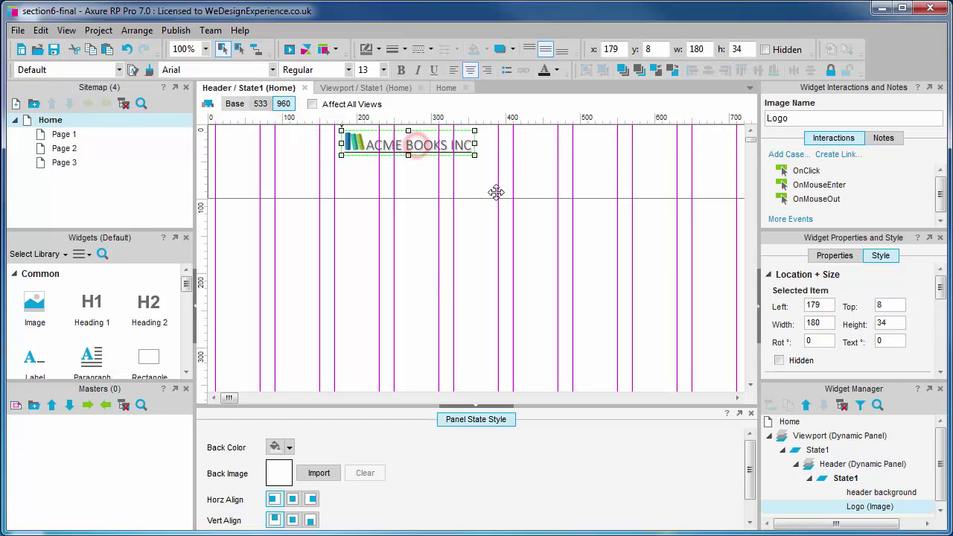
pyautogui.click(697, 49)
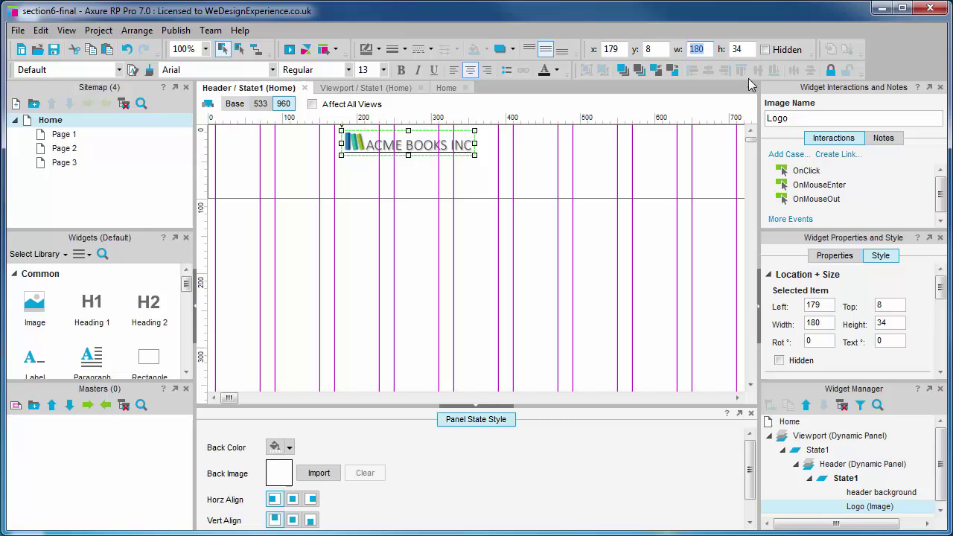
pyautogui.write('360')
pyautogui.click(745, 49)
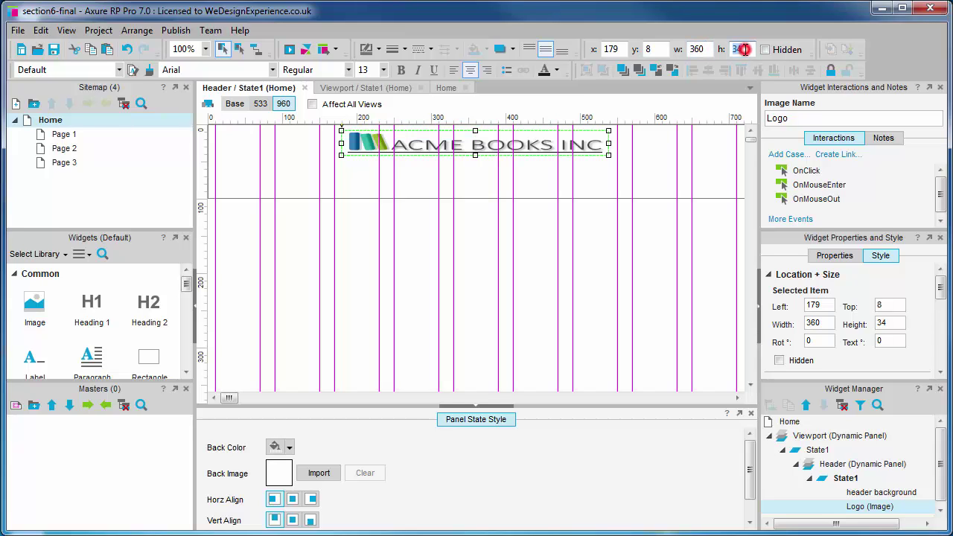
pyautogui.write('68')
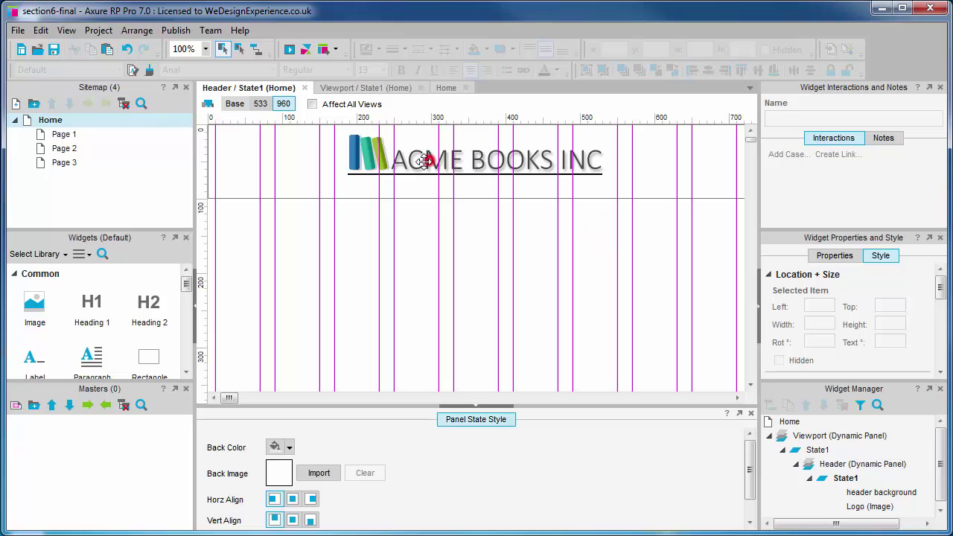
pyautogui.moveTo(427, 155); pyautogui.dragTo(283, 175)
pyautogui.click(417, 245)
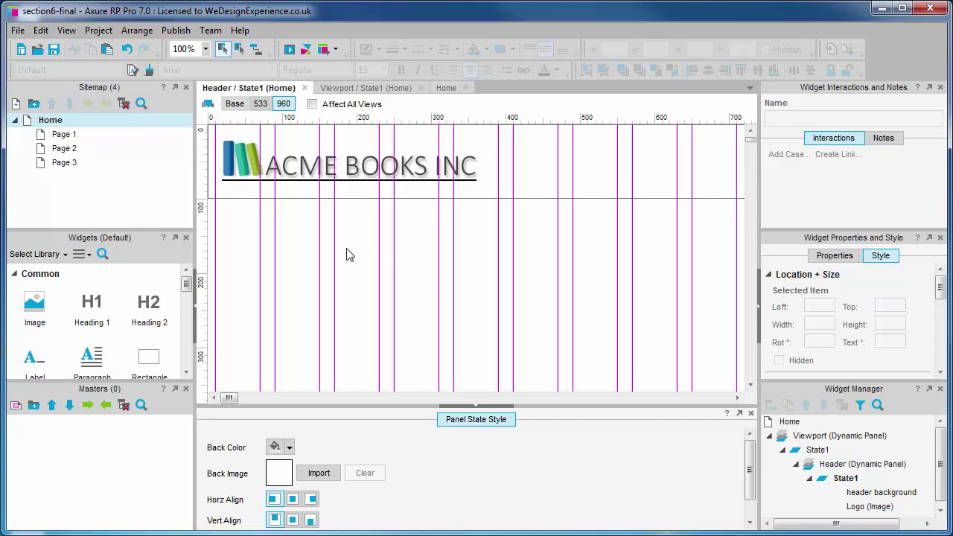
# Set the Home page's Page Align to center, checking Base, 533 and 960 views, then preview it with F5.
pyautogui.click(446, 88)
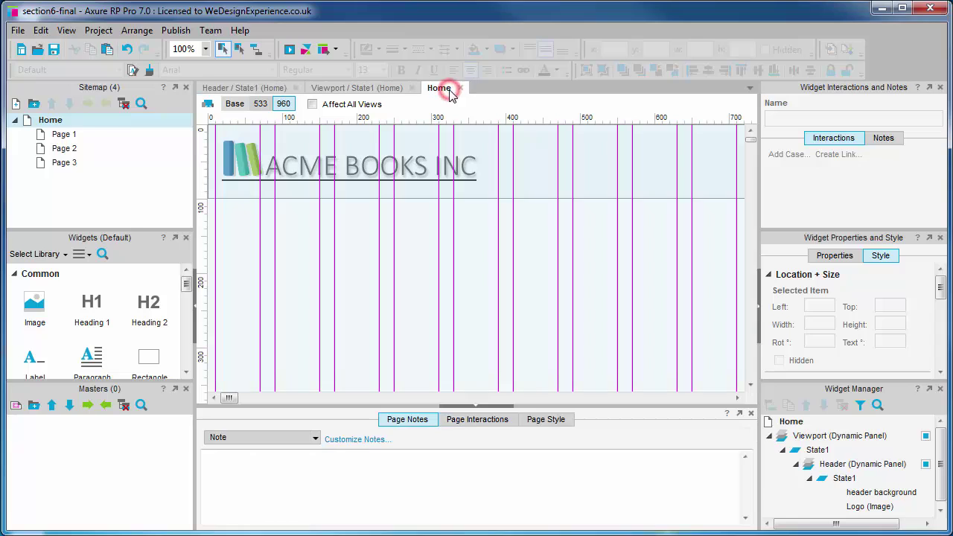
pyautogui.click(542, 419)
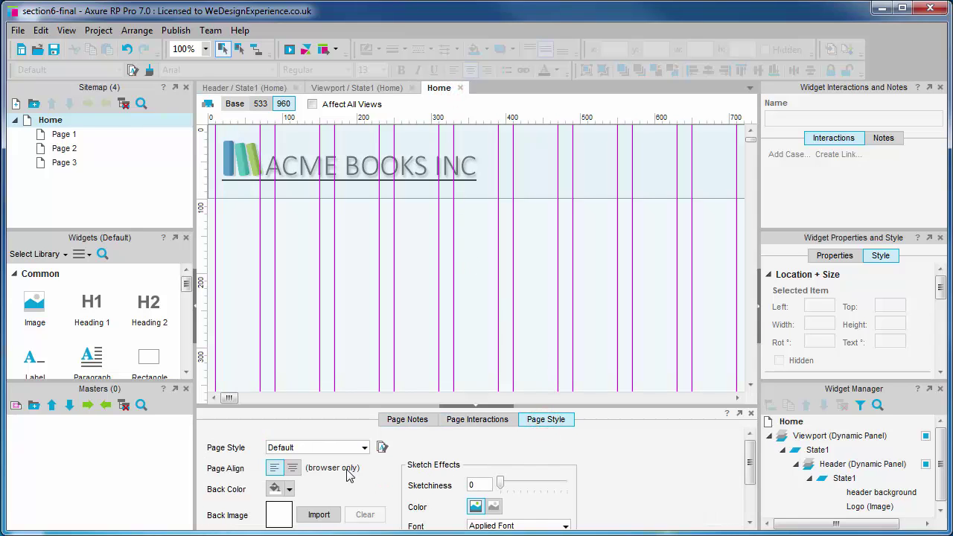
pyautogui.click(233, 104)
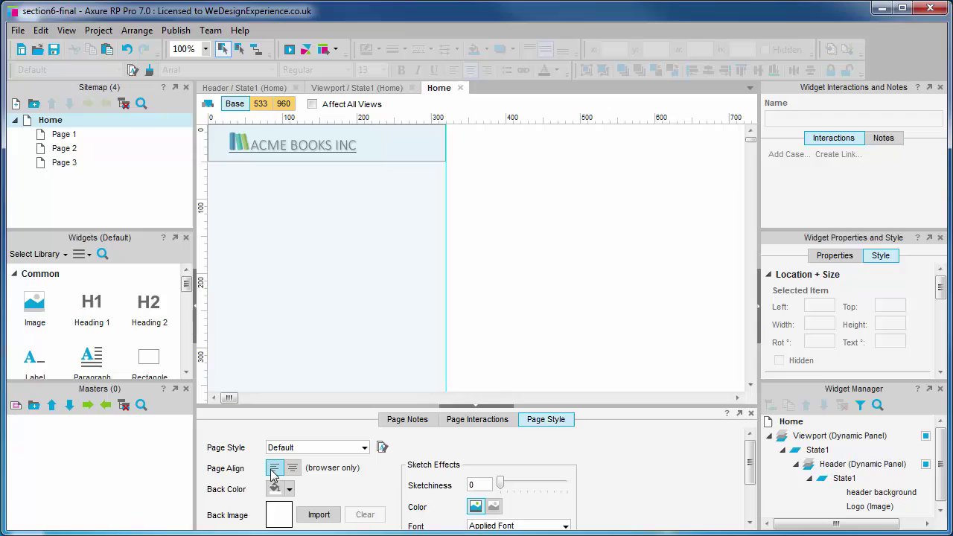
pyautogui.click(261, 103)
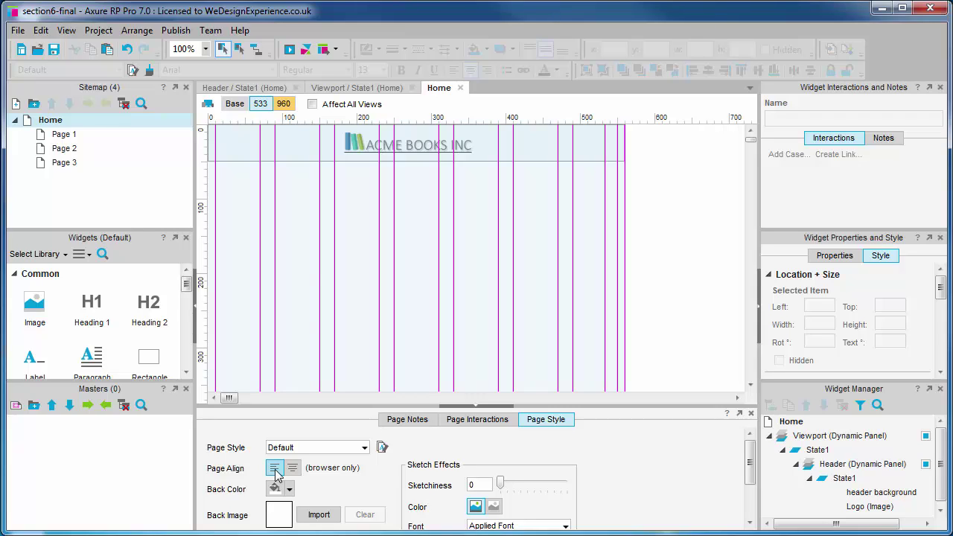
pyautogui.click(283, 103)
pyautogui.click(292, 468)
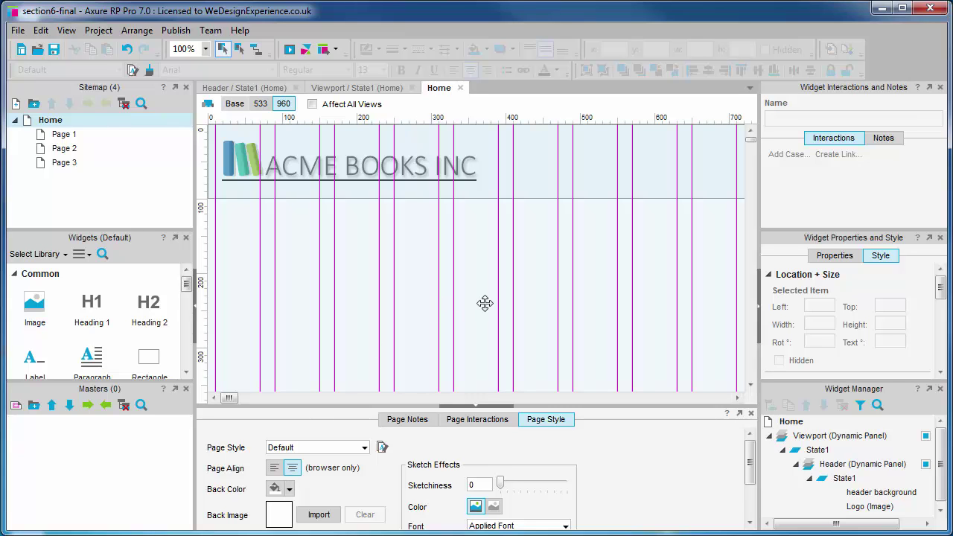
pyautogui.press('F5')
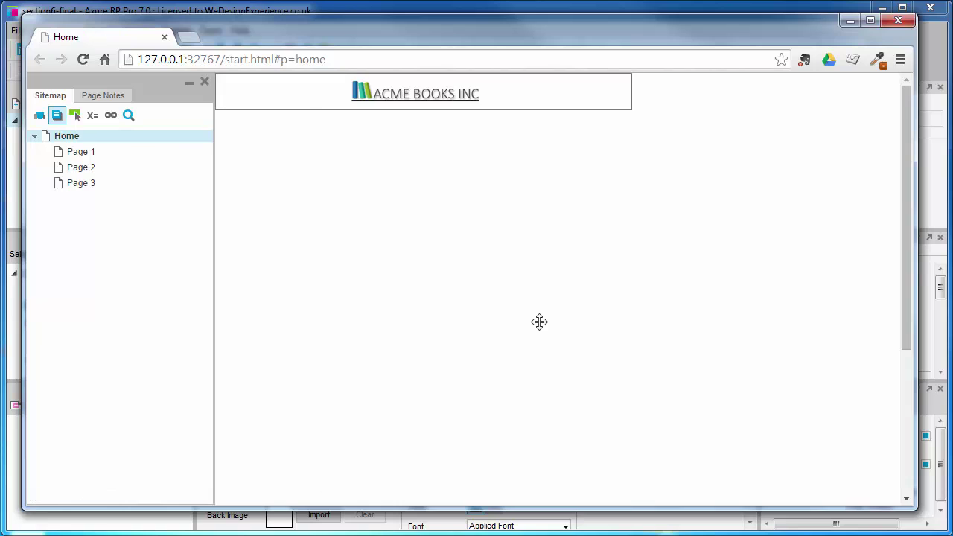
# Hide the sitemap, narrow the Chrome window to watch the header adapt, then close the preview.
pyautogui.click(205, 82)
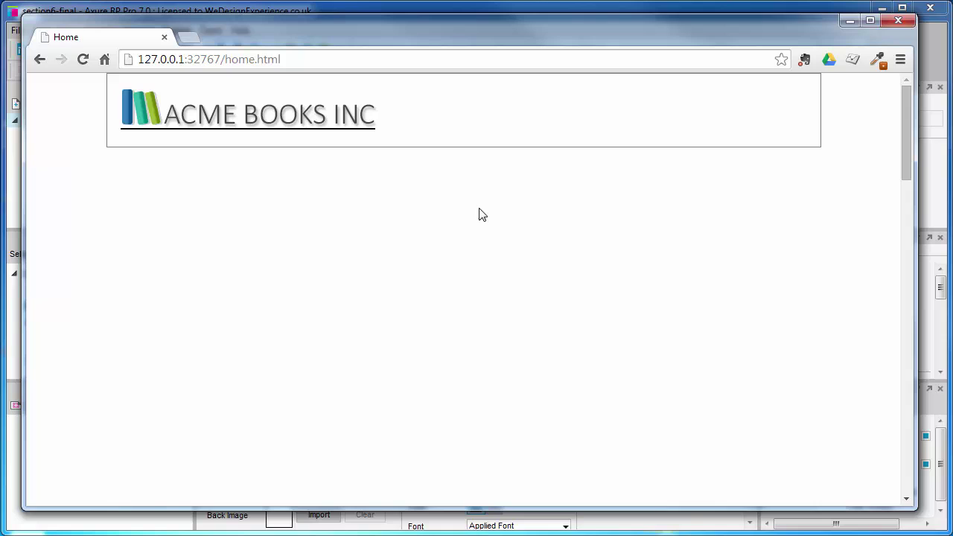
pyautogui.moveTo(915, 202); pyautogui.dragTo(928, 246)
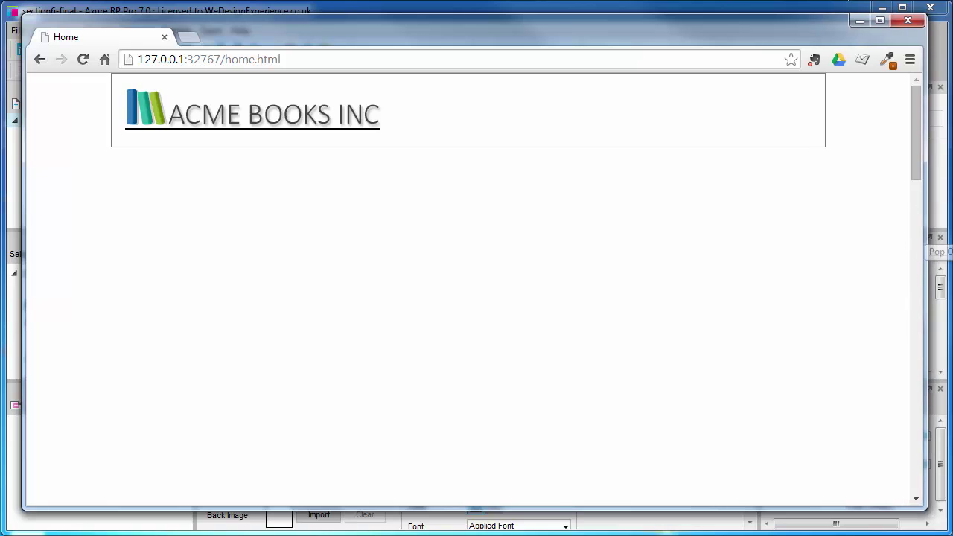
pyautogui.click(909, 22)
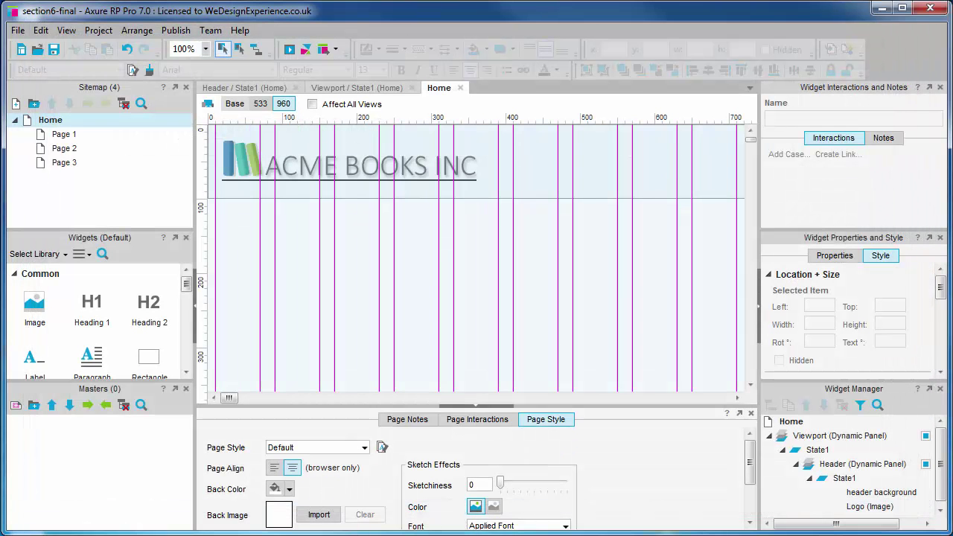